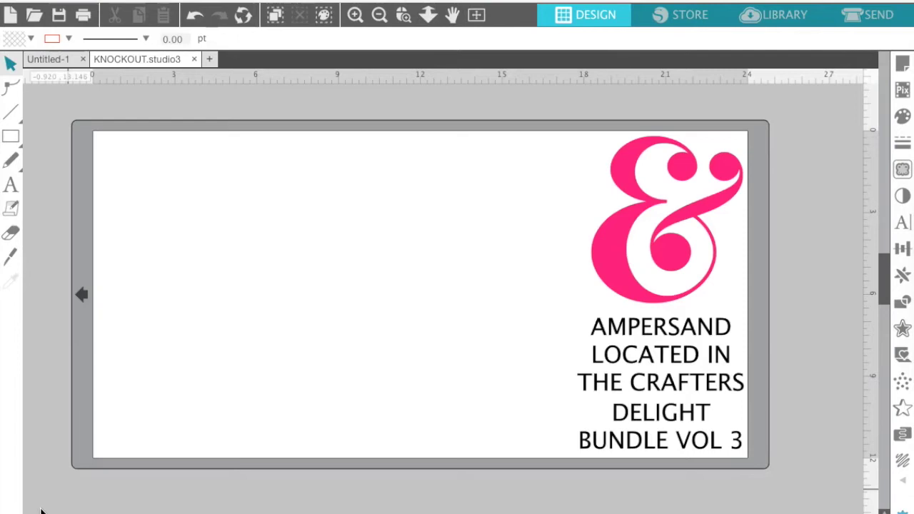
Type DESIGN, BUNDLES and .NET on three lines near the upper left, then select all the text.
click(11, 185)
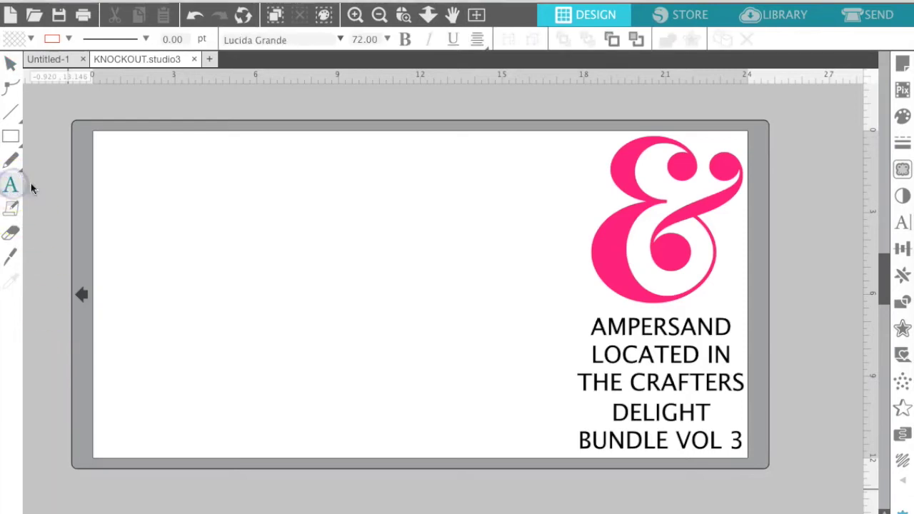
click(234, 186)
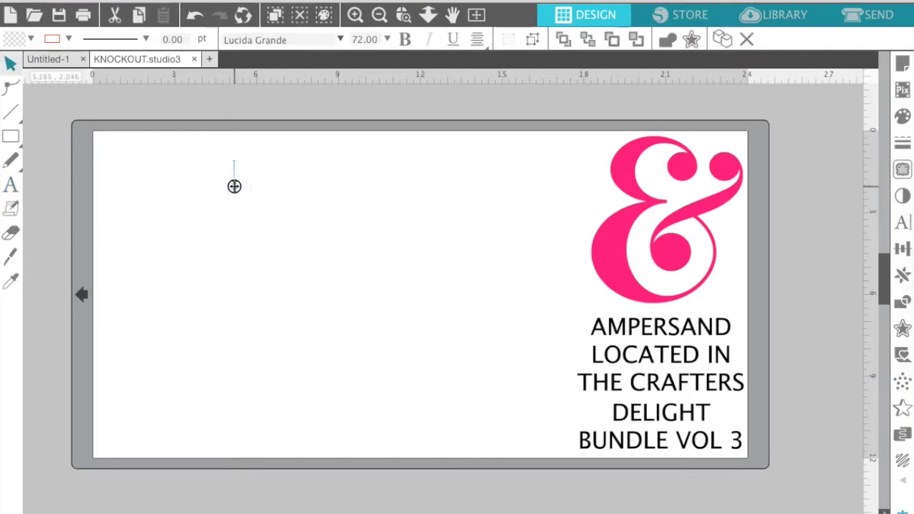
text(DESIGN)
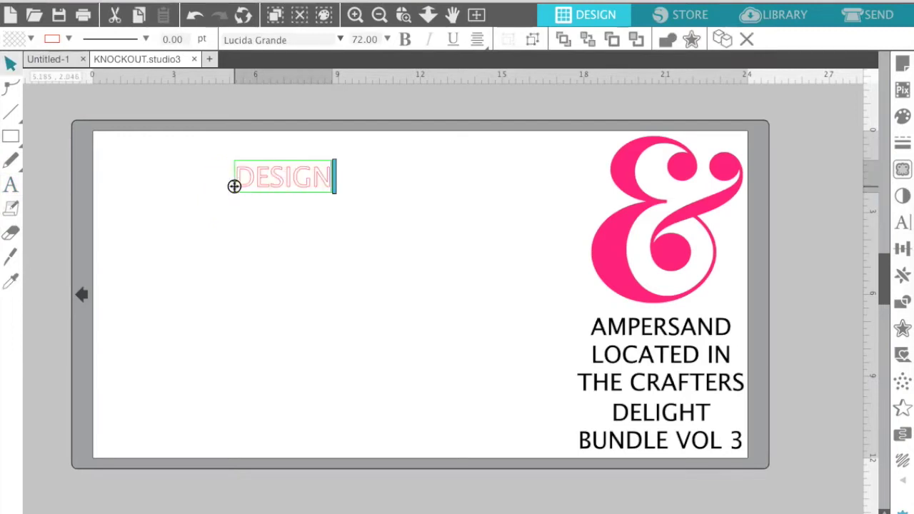
key(Return)
text(BUNDLES)
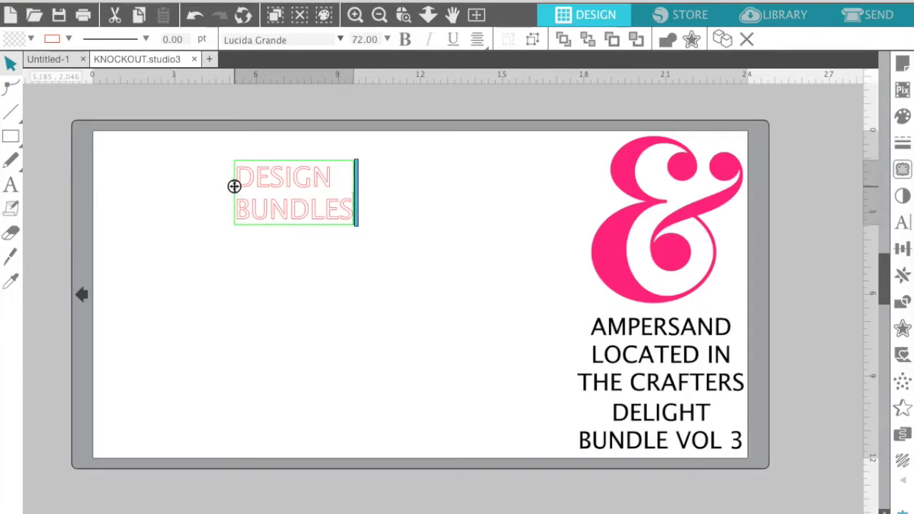
key(Return)
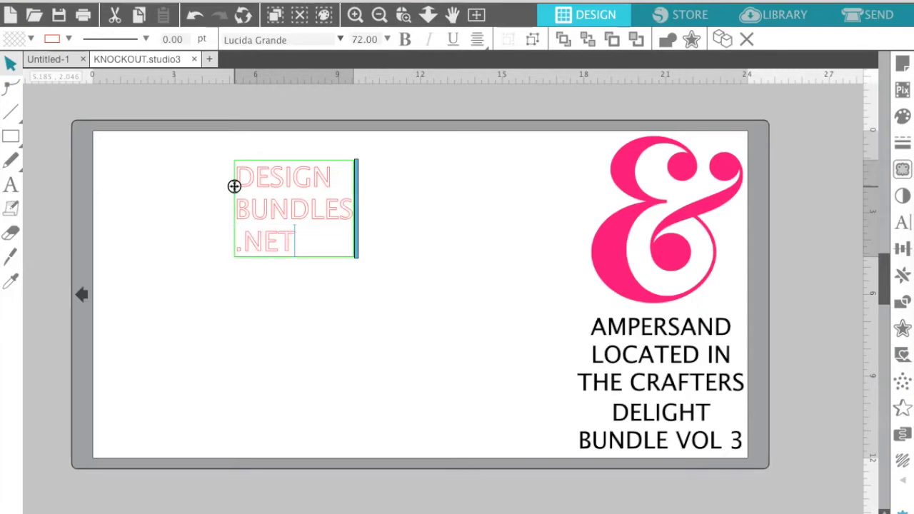
key(ctrl+a)
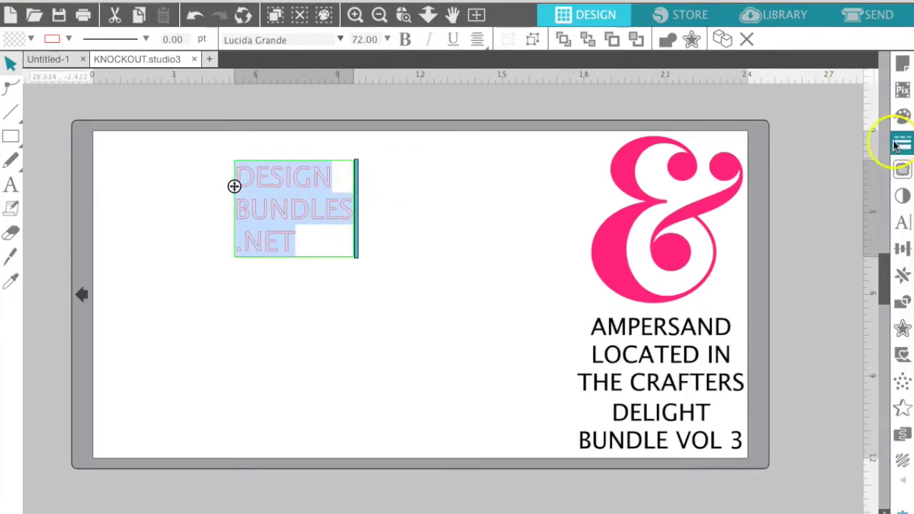
Apply the Uncle Grump font to the DESIGN BUNDLES .NET text and reselect the text object.
click(901, 225)
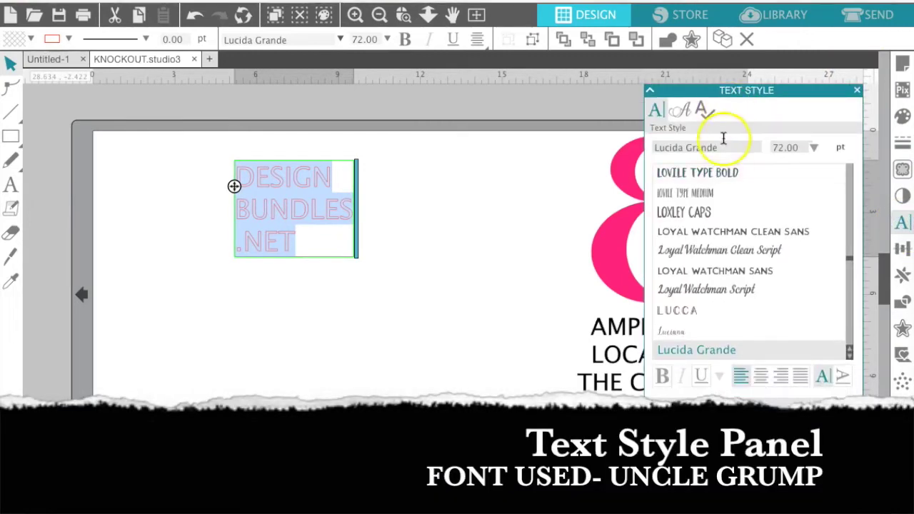
text(UNCL)
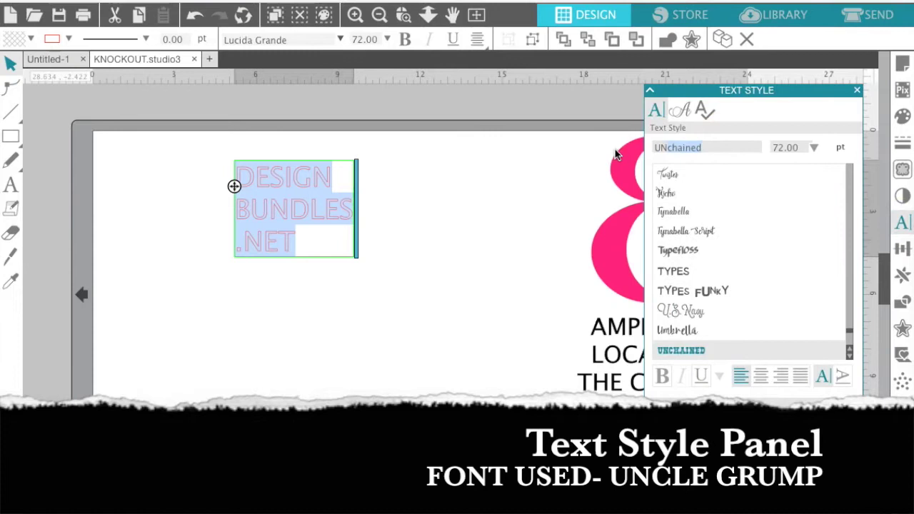
text(E GRUMp)
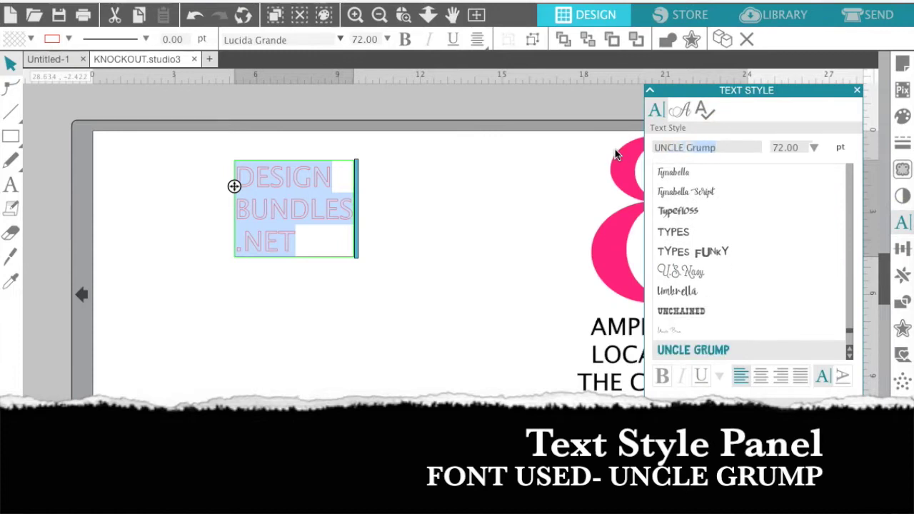
key(Return)
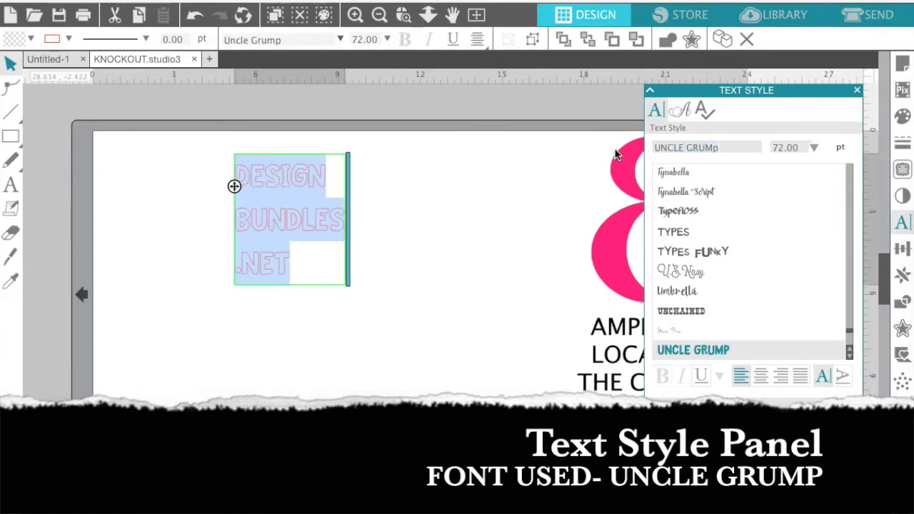
click(458, 272)
click(302, 232)
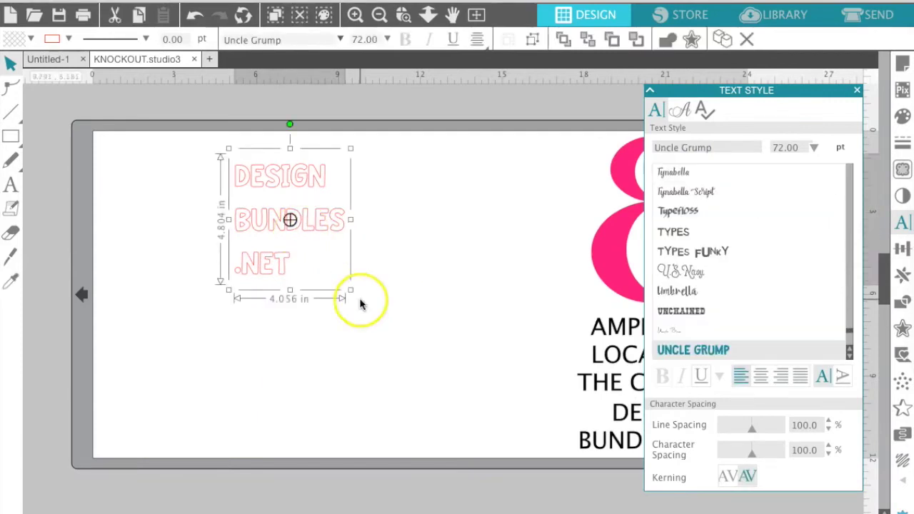
Enlarge the text block and set line spacing to 54% and character spacing to 95%.
drag(350, 292, 503, 446)
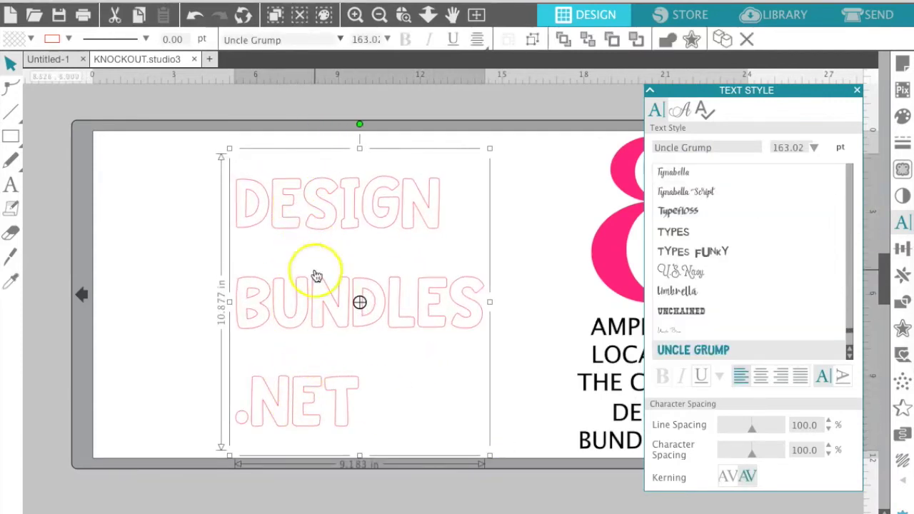
click(830, 428)
click(830, 429)
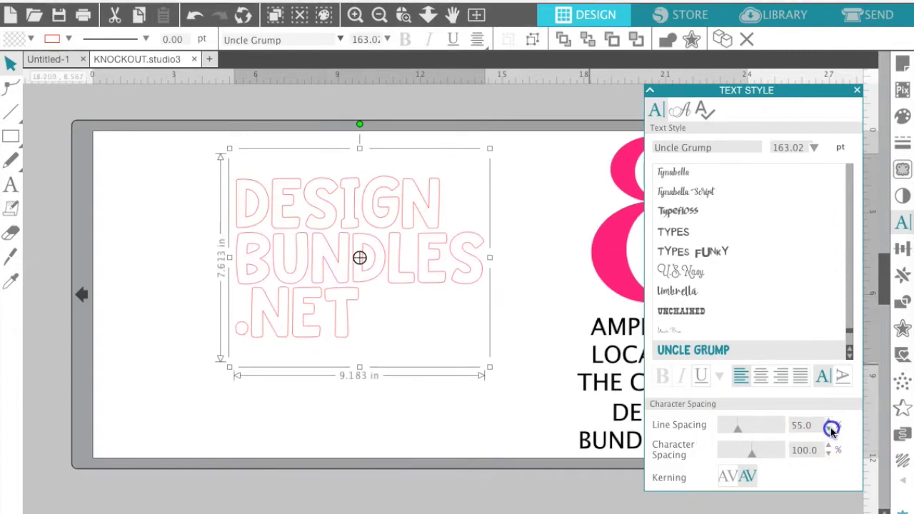
click(830, 430)
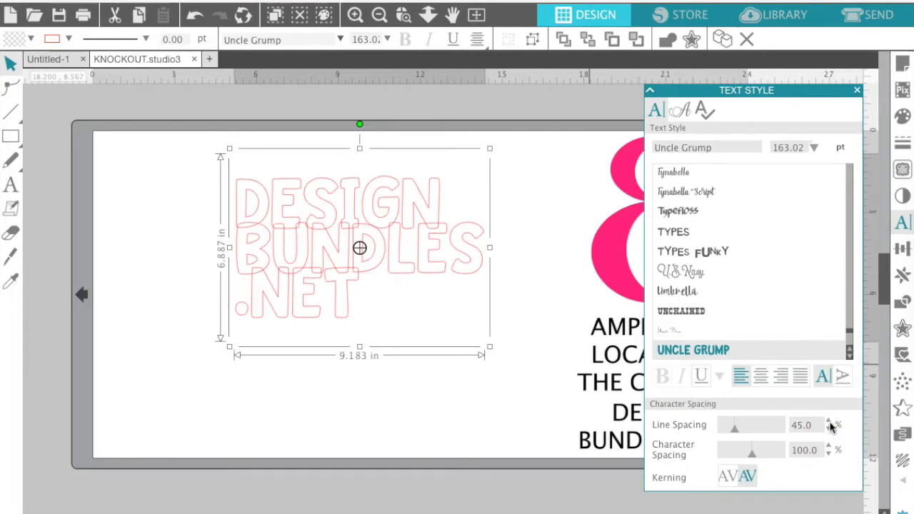
click(829, 423)
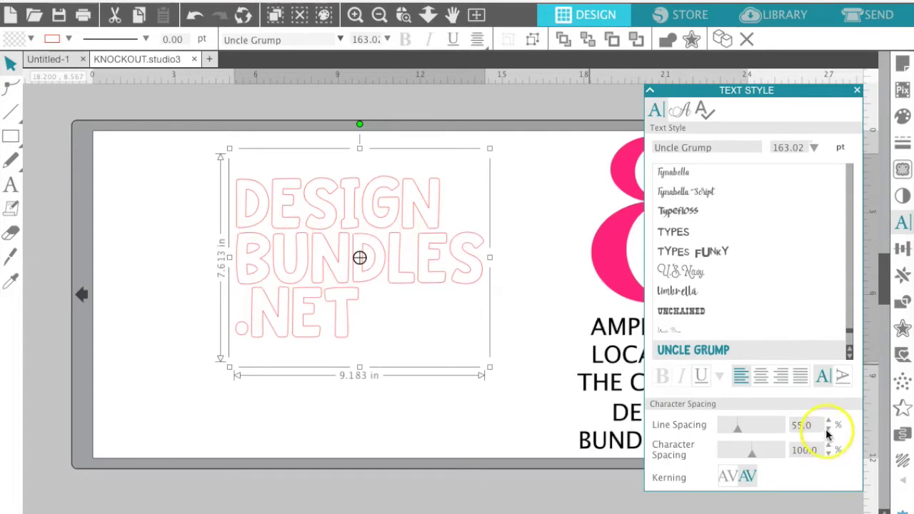
click(828, 429)
click(828, 422)
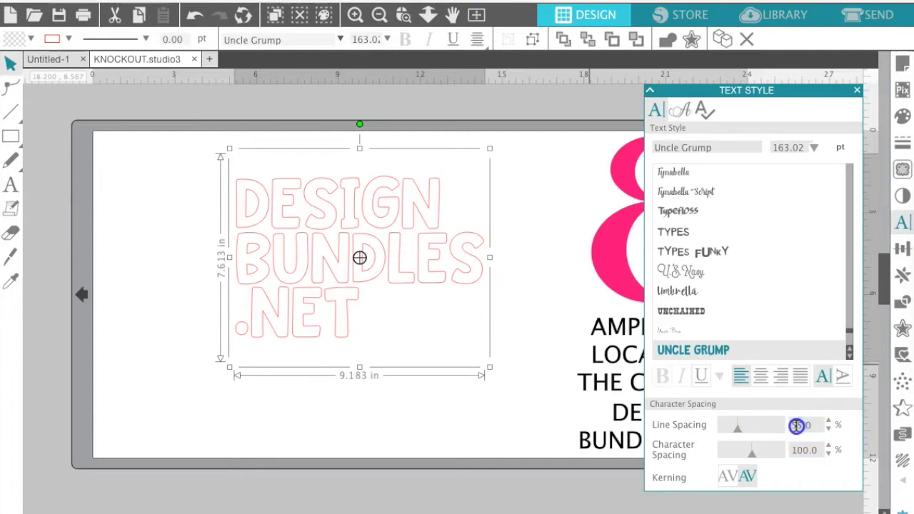
key(Return)
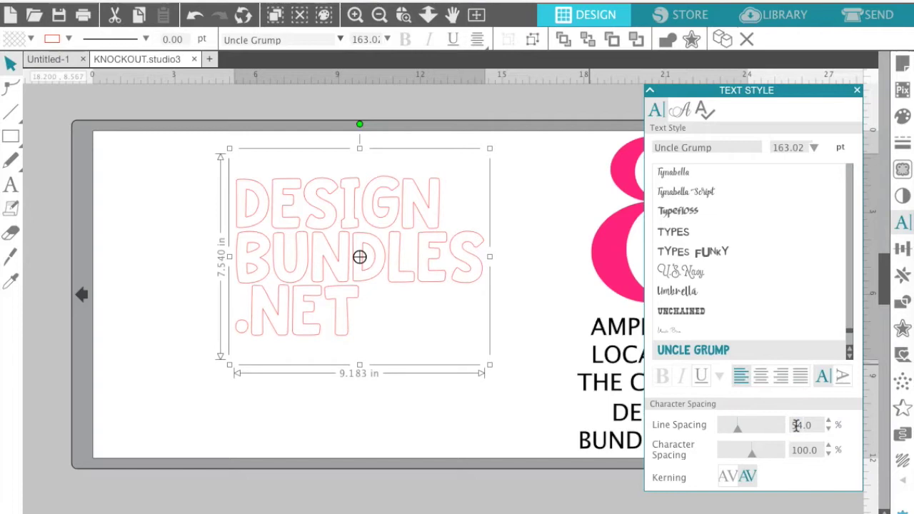
click(828, 454)
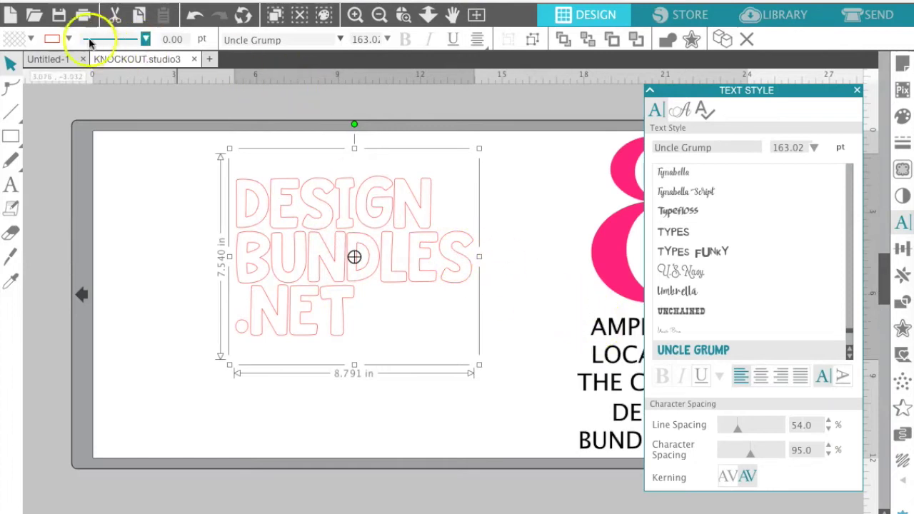
Give the DESIGN BUNDLES .NET text a black fill and a black outline.
click(27, 40)
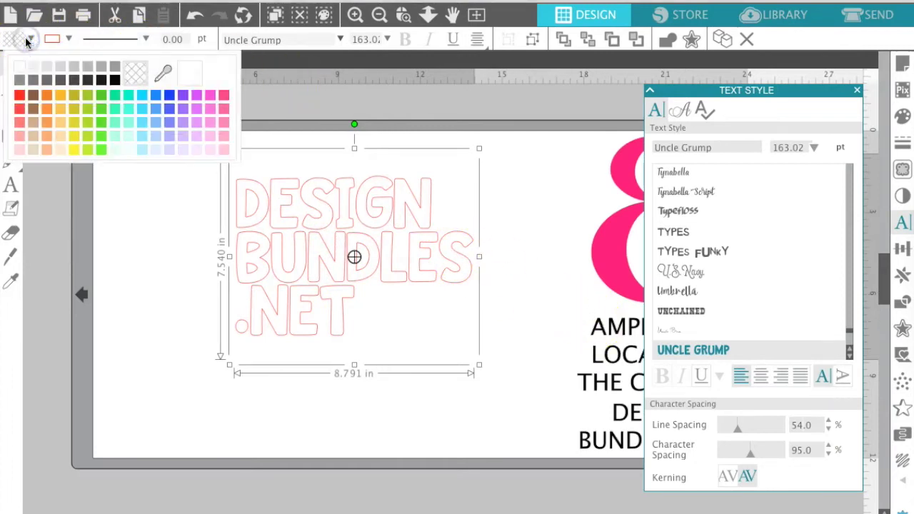
click(113, 84)
click(68, 39)
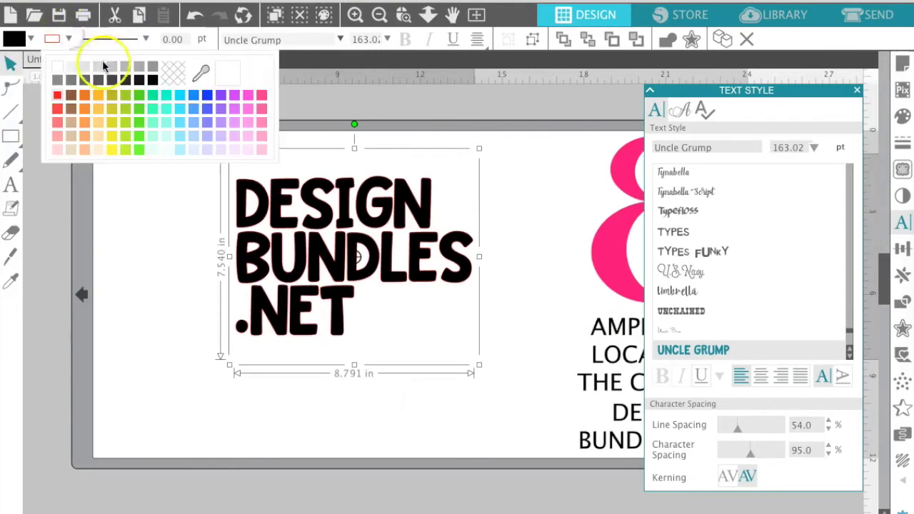
click(152, 79)
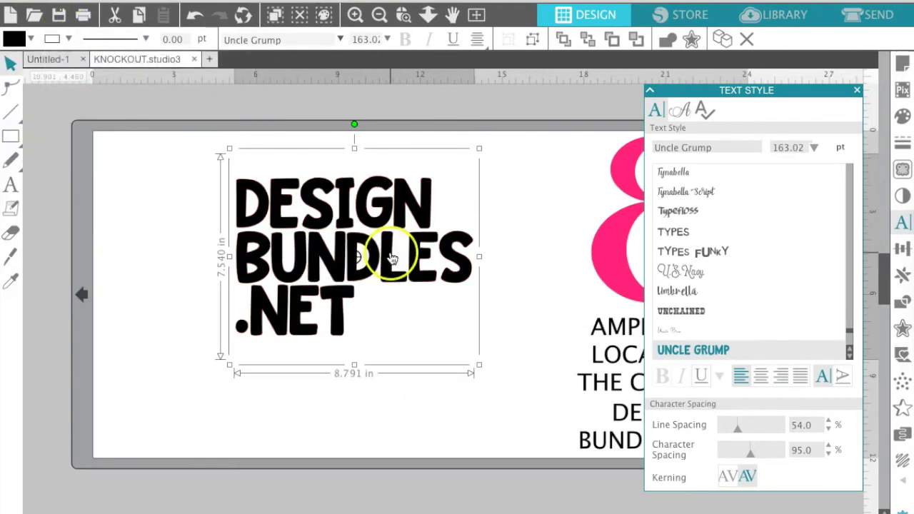
Center-align the text lines and enlarge the text to 250.98 pt.
click(476, 40)
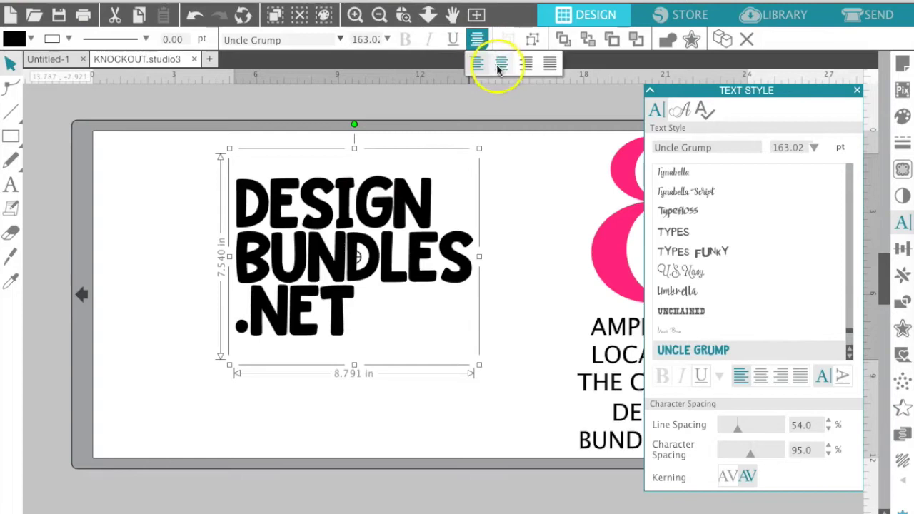
click(501, 64)
click(530, 230)
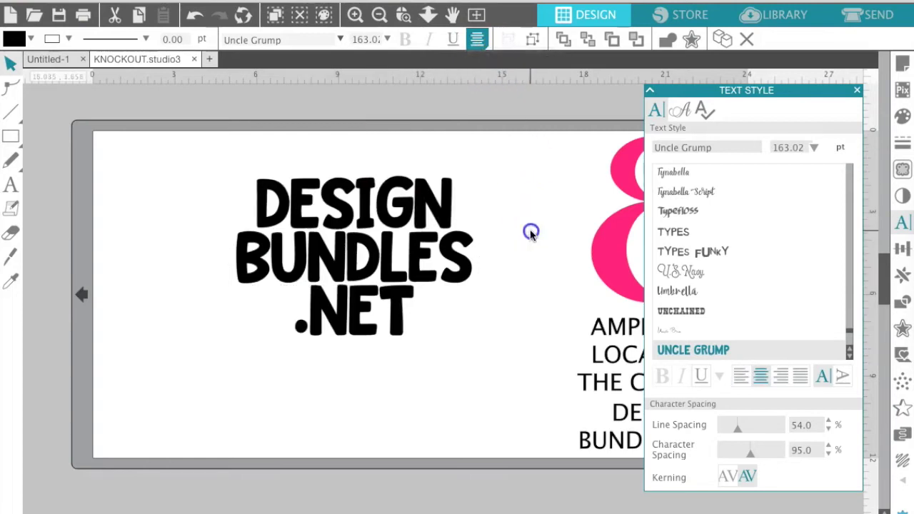
click(395, 271)
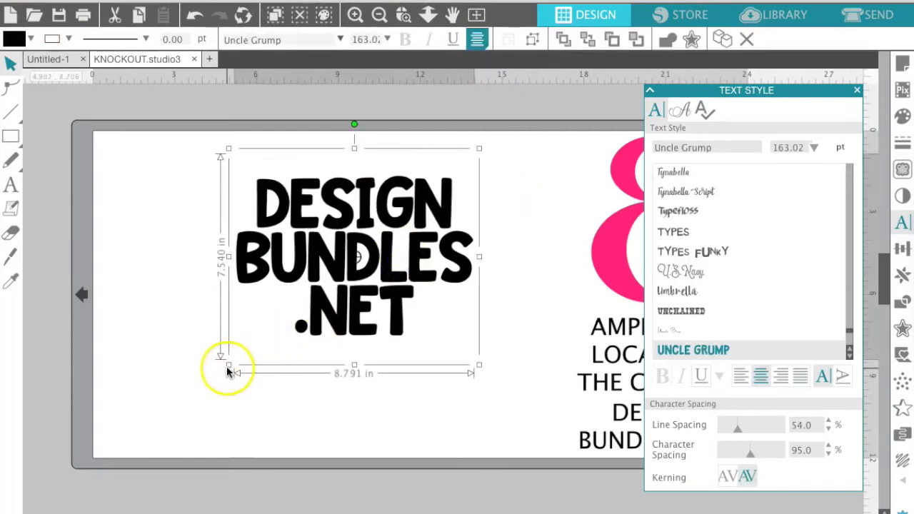
drag(231, 366, 125, 455)
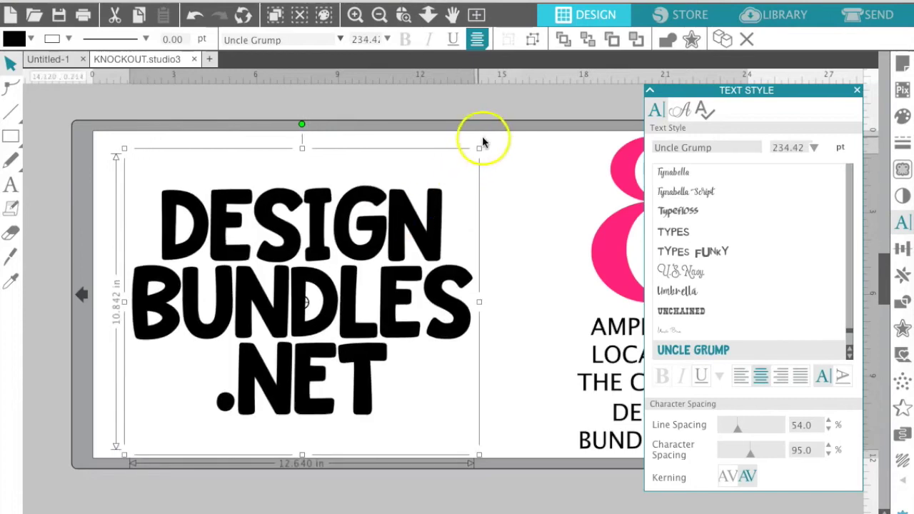
drag(480, 149, 504, 128)
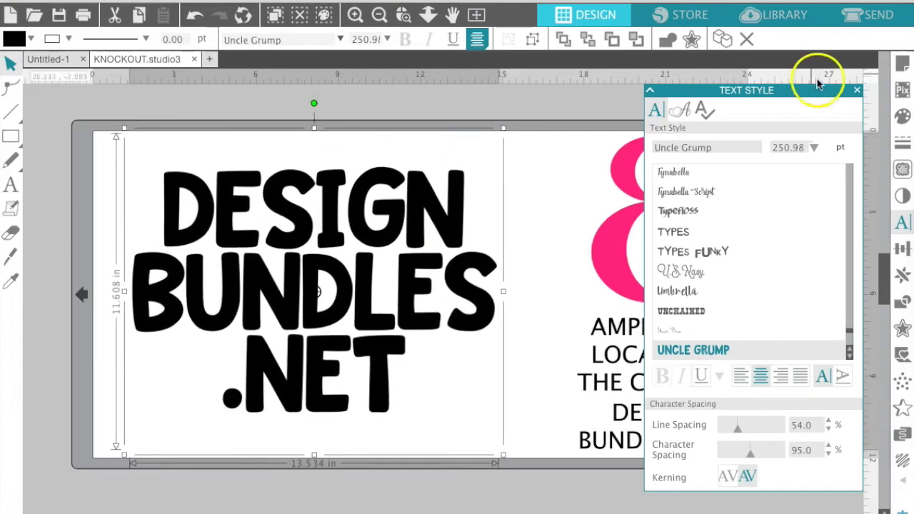
Move the pink ampersand onto the middle of the DESIGN BUNDLES .NET text.
click(857, 90)
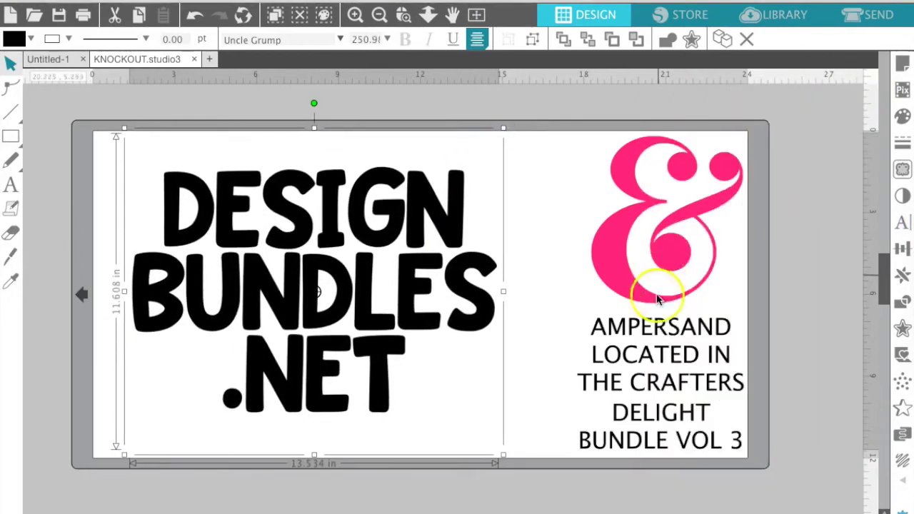
click(541, 219)
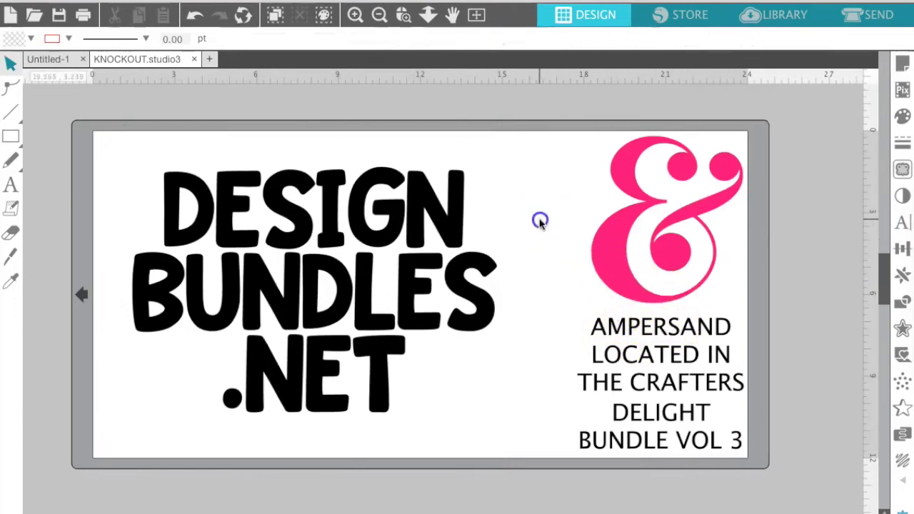
click(609, 261)
drag(609, 261, 261, 302)
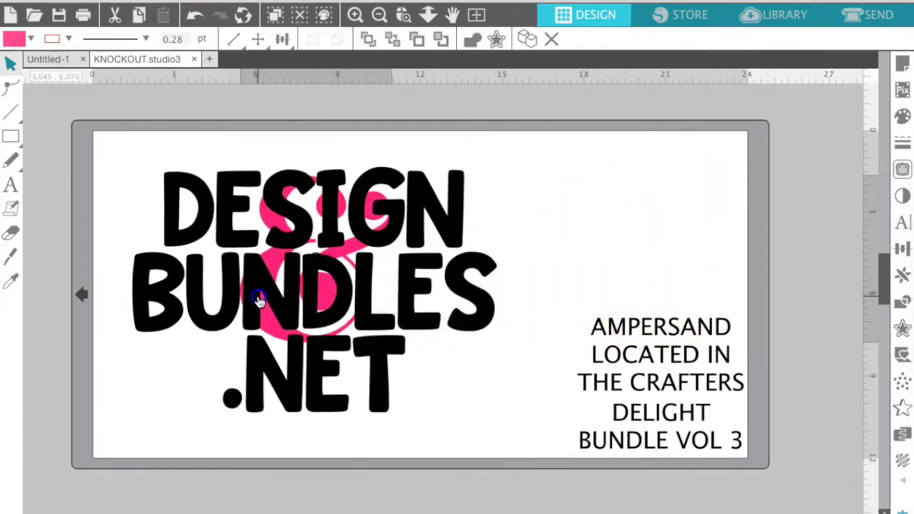
click(245, 287)
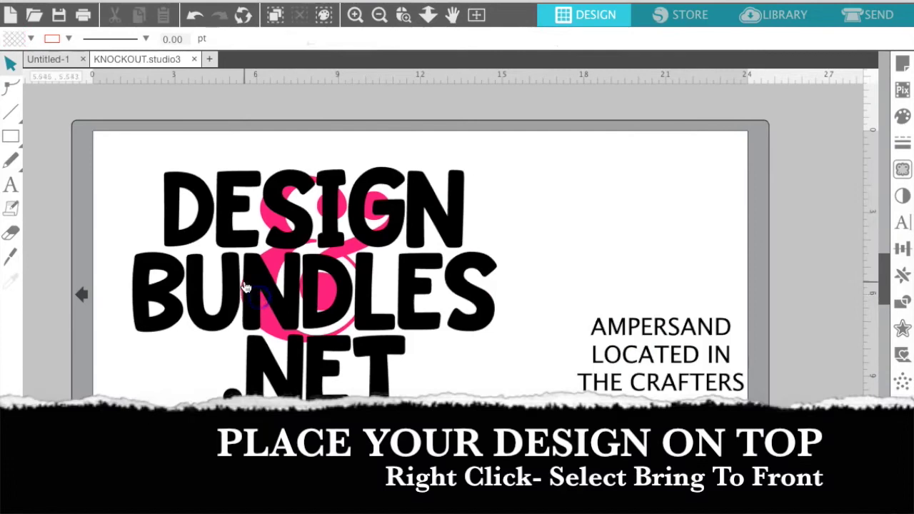
Bring the ampersand in front of the letters and enlarge it to about 7.815 in wide.
click(280, 334)
right_click(280, 334)
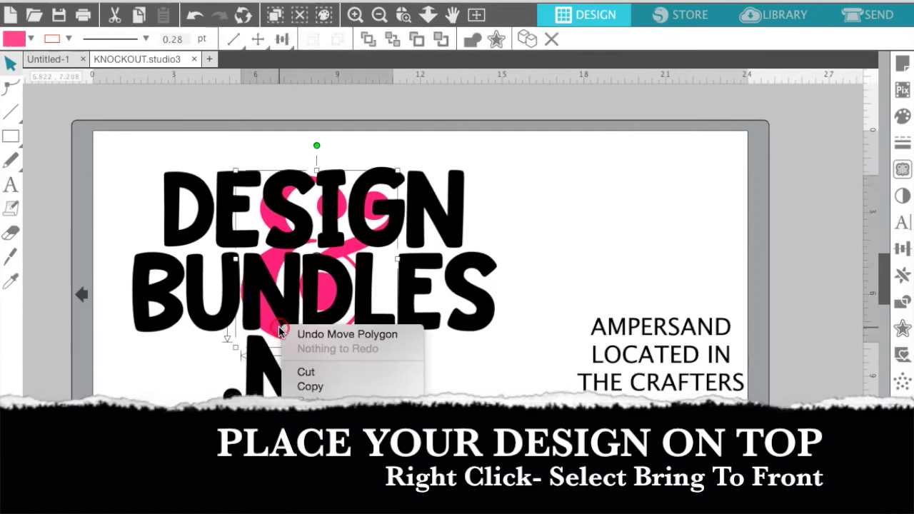
scroll(327, 438, down, 3)
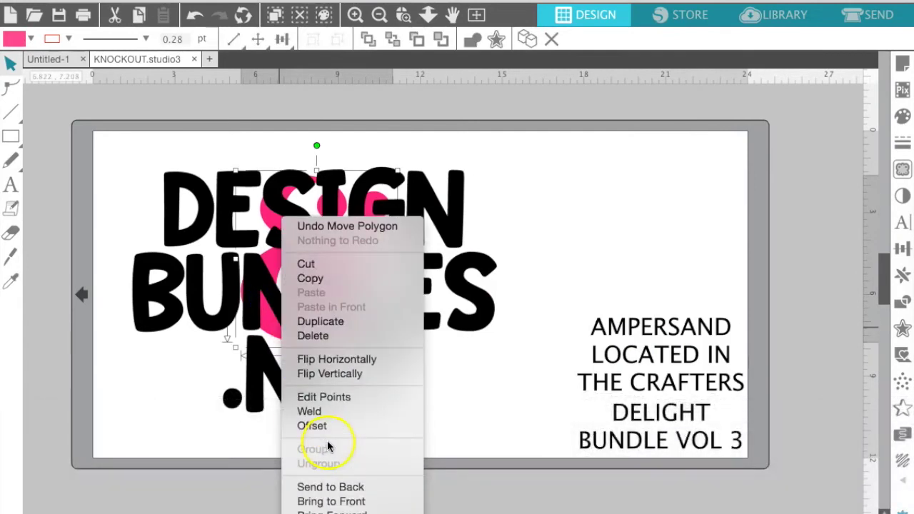
click(351, 499)
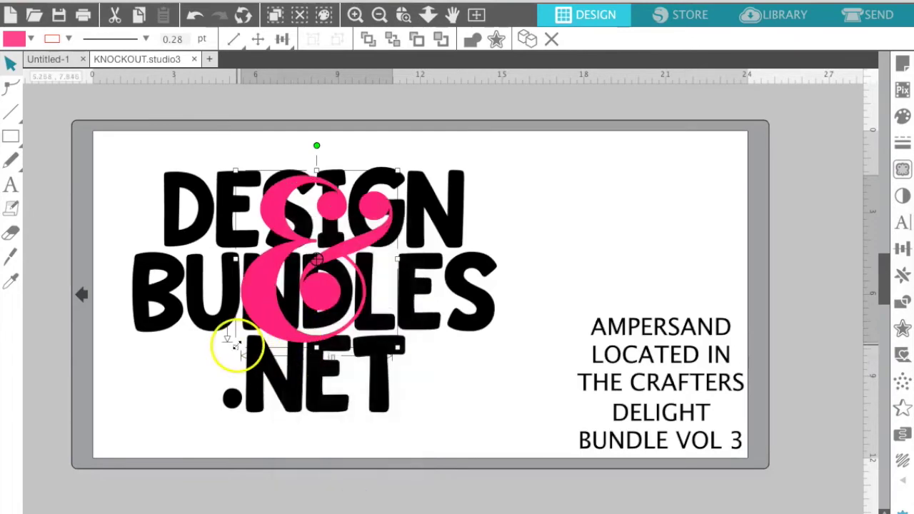
drag(236, 347, 198, 394)
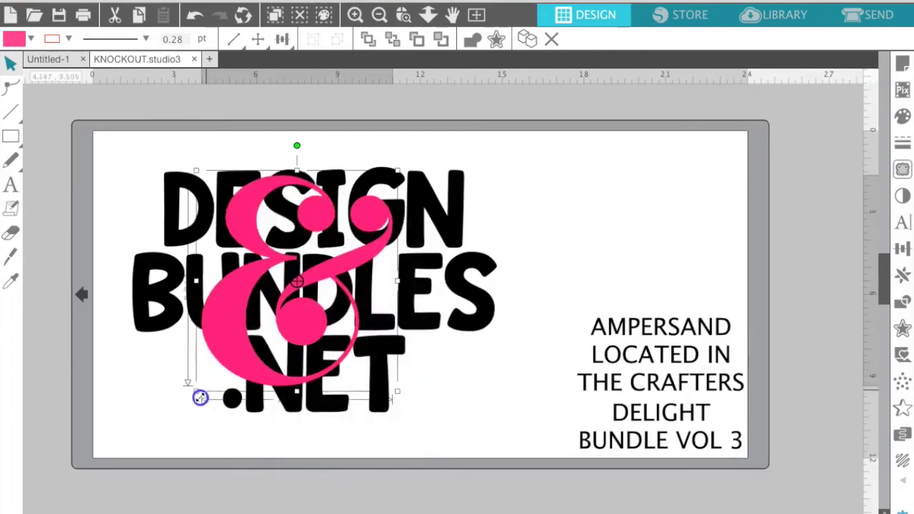
Enlarge the ampersand further and center it horizontally and vertically on the text.
drag(397, 393, 422, 410)
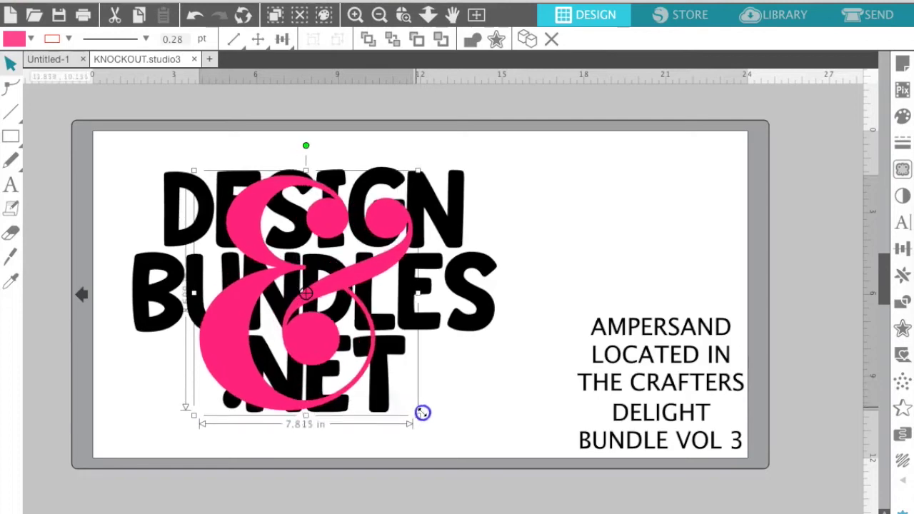
click(335, 278)
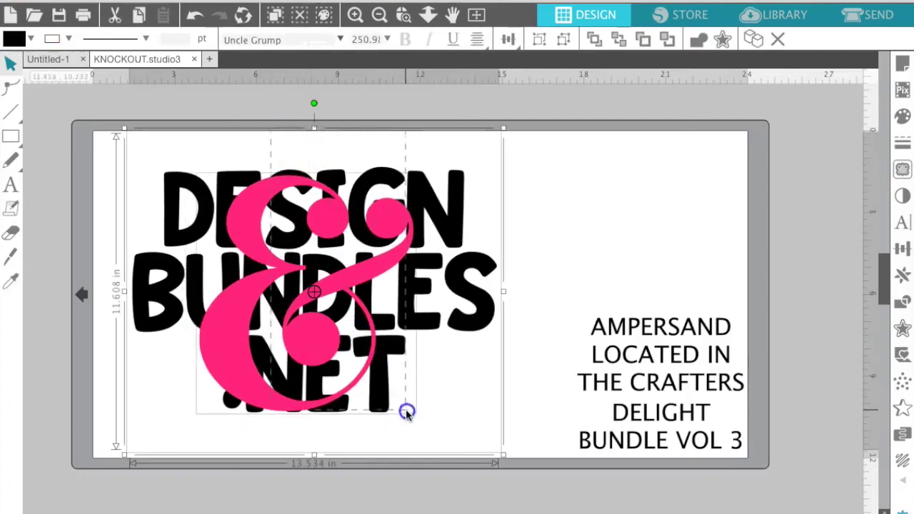
click(904, 248)
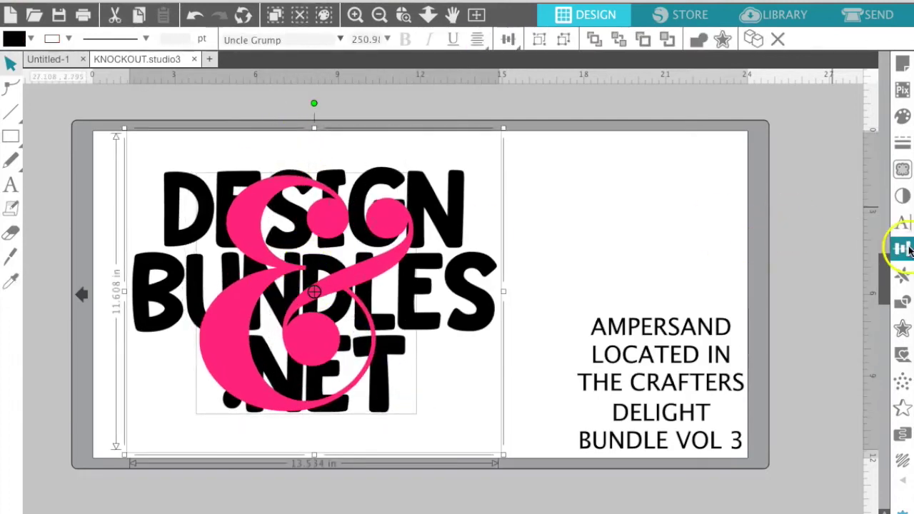
click(906, 250)
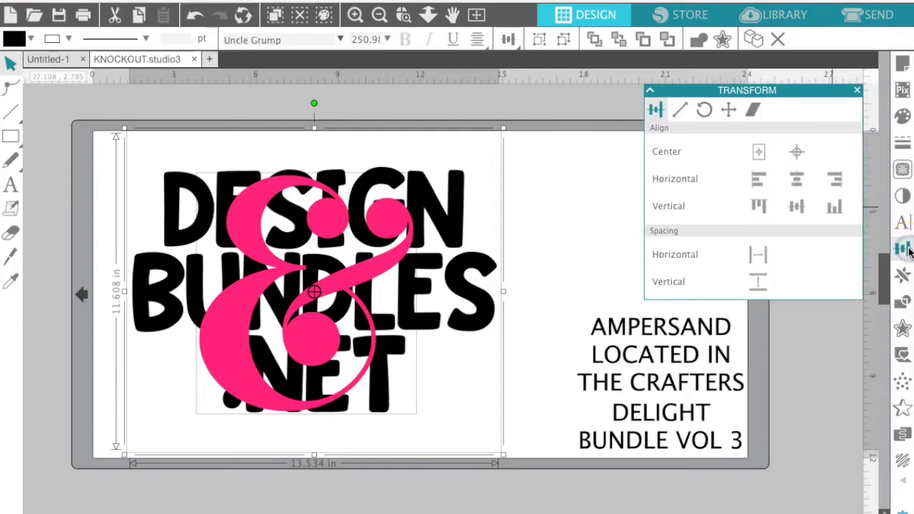
click(797, 179)
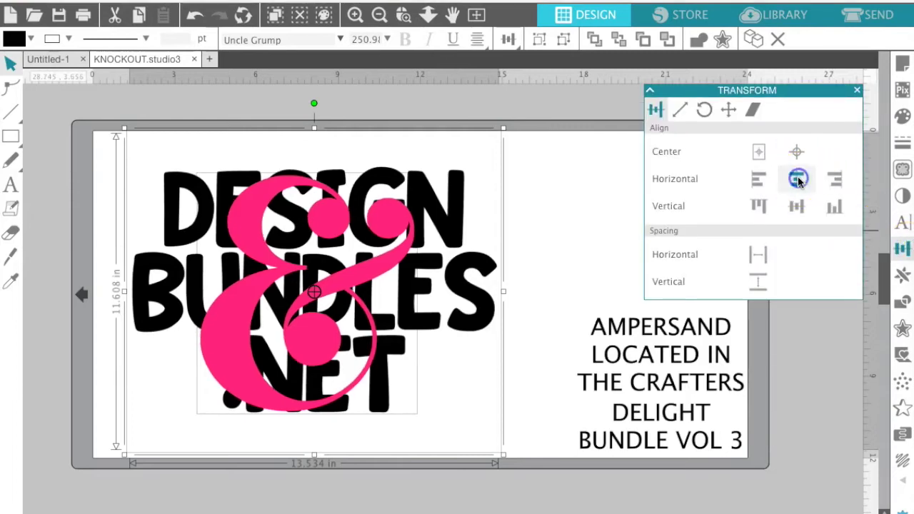
click(797, 207)
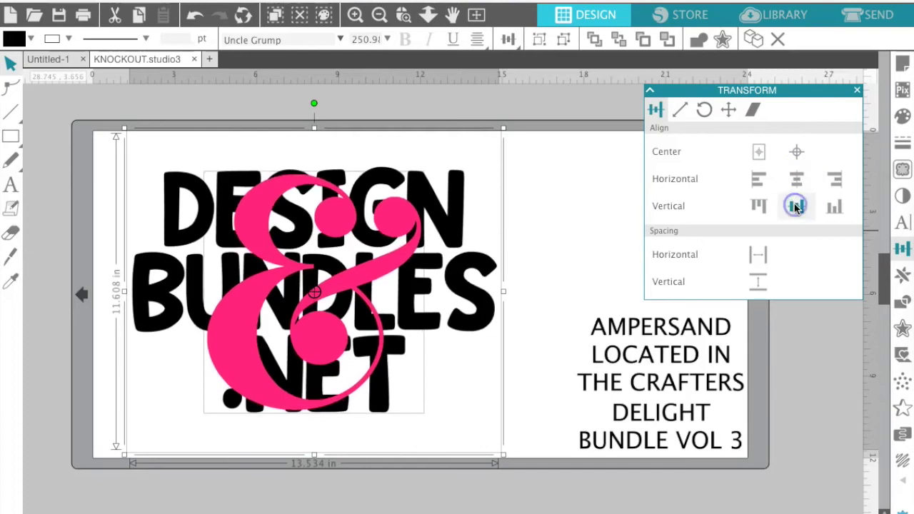
click(564, 226)
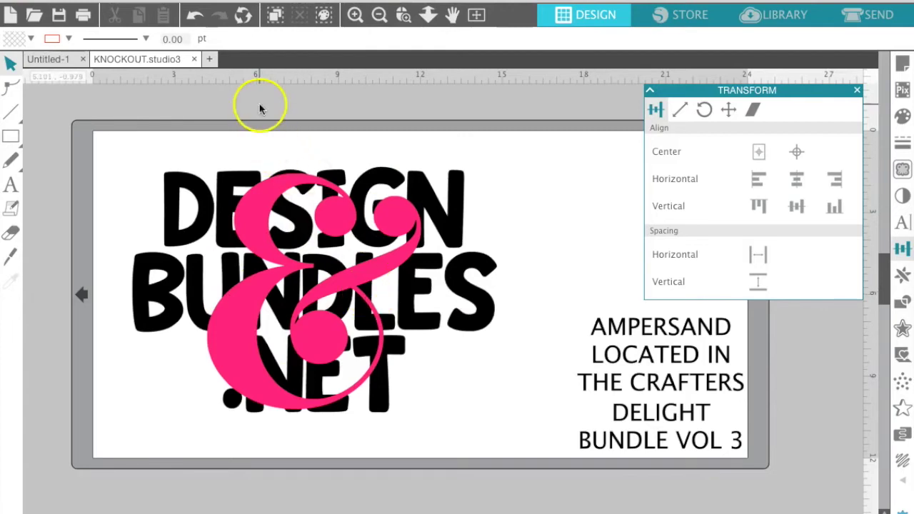
Group the text and ampersand into one design and copy it.
click(317, 317)
right_click(367, 405)
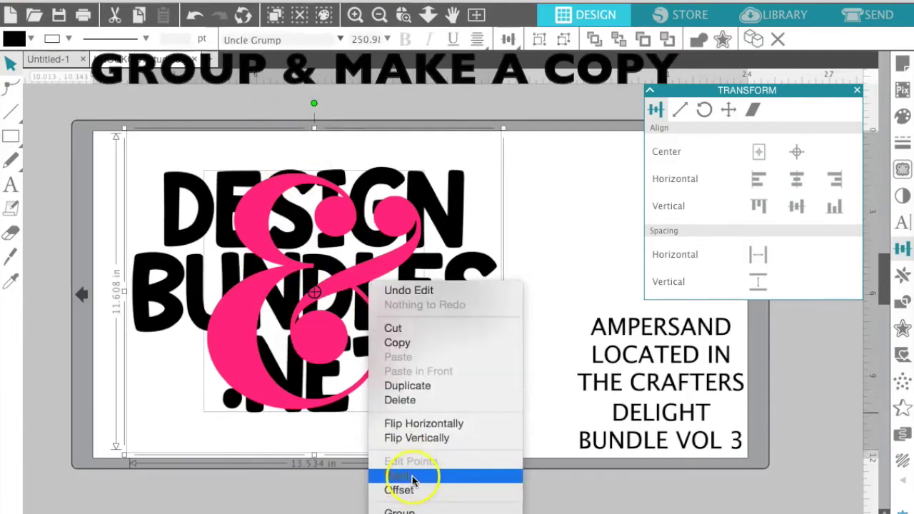
click(412, 497)
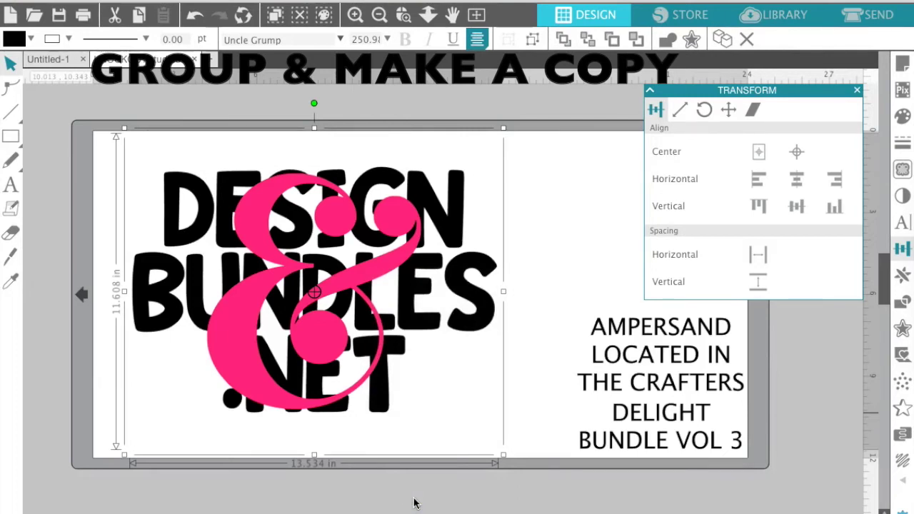
right_click(305, 409)
click(346, 465)
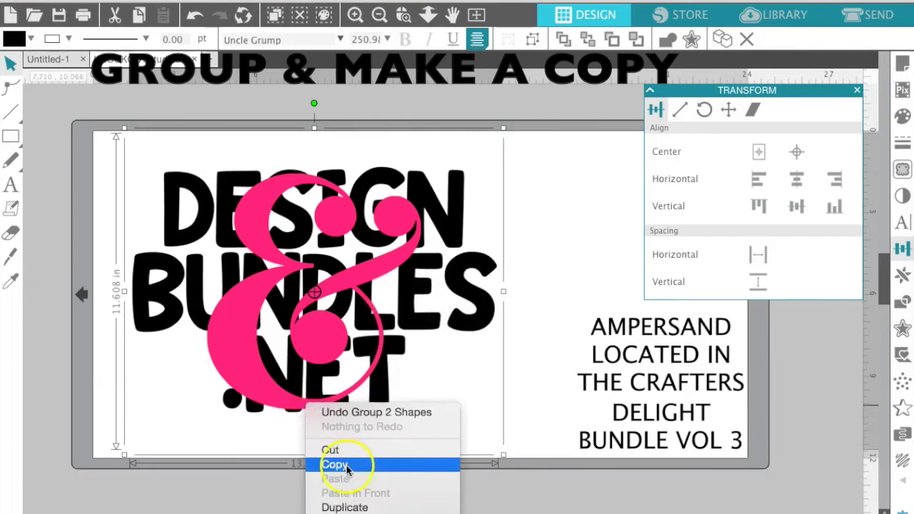
Paste a duplicate of the design and drag it just below the page.
click(397, 340)
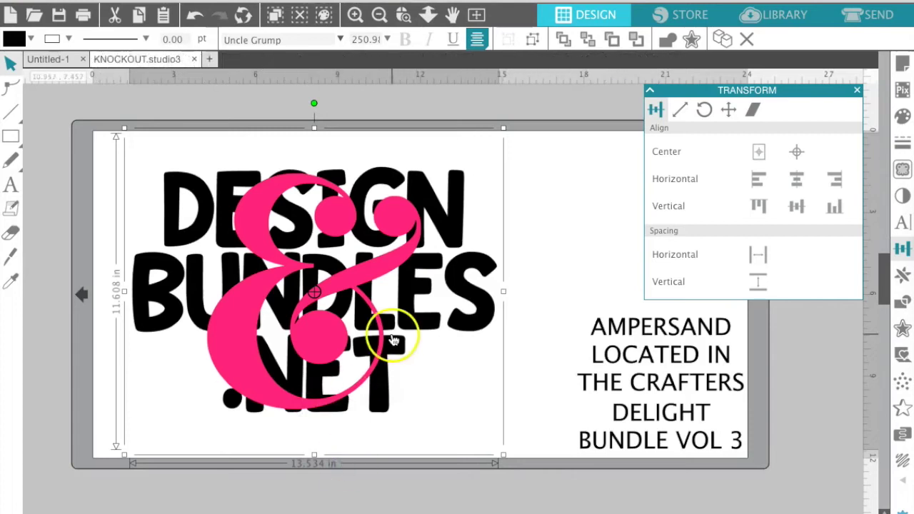
right_click(397, 340)
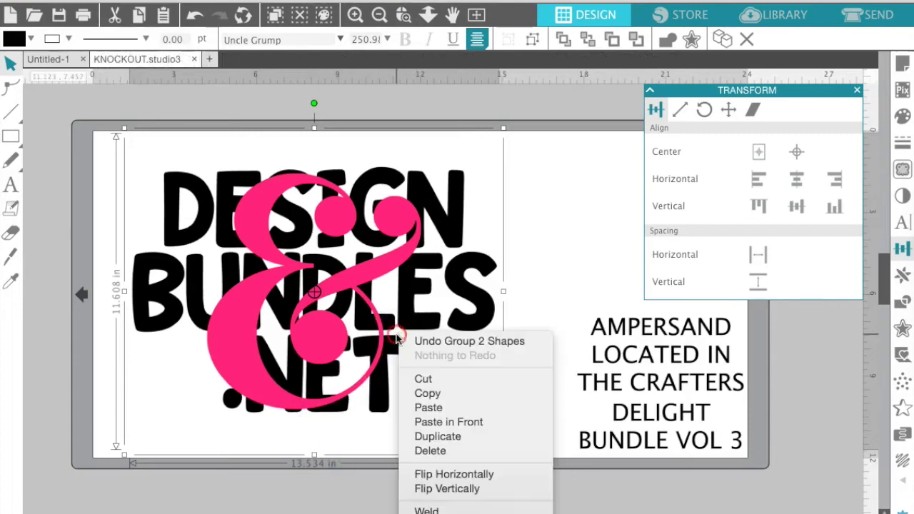
click(433, 412)
scroll(433, 410, down, 3)
scroll(434, 410, right, 2)
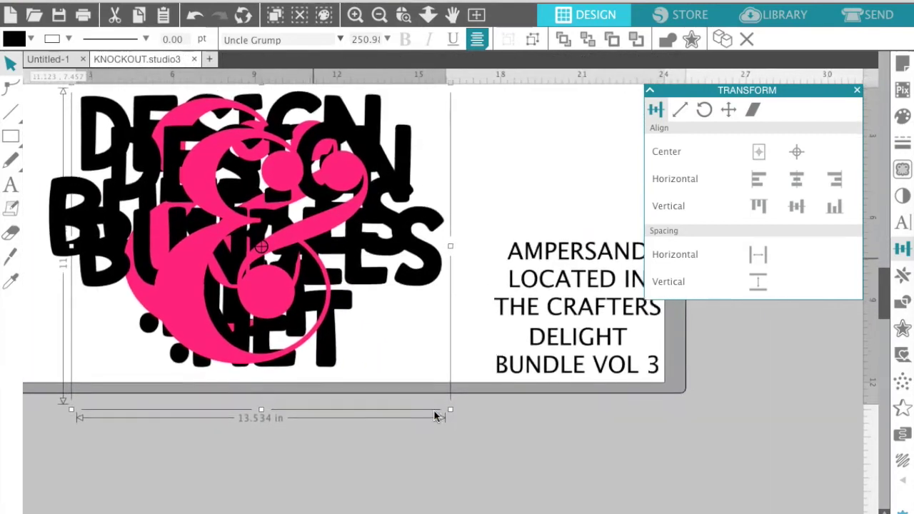
click(218, 275)
scroll(218, 276, down, 2)
drag(189, 255, 524, 513)
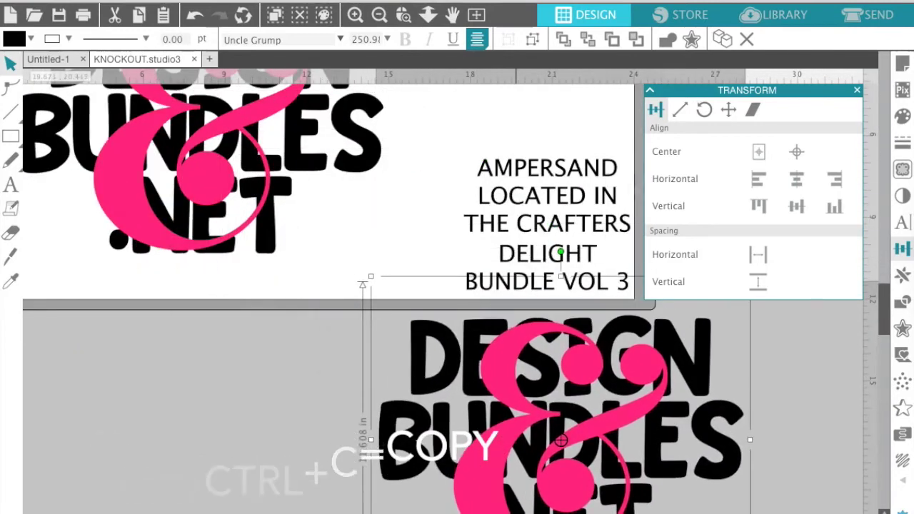
scroll(351, 345, up, 4)
scroll(351, 345, left, 1)
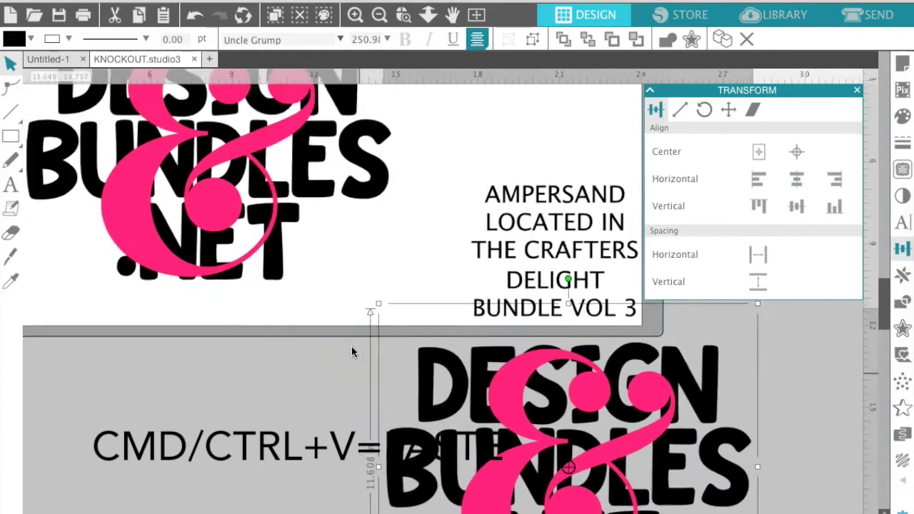
scroll(351, 351, up, 1)
scroll(351, 351, left, 1)
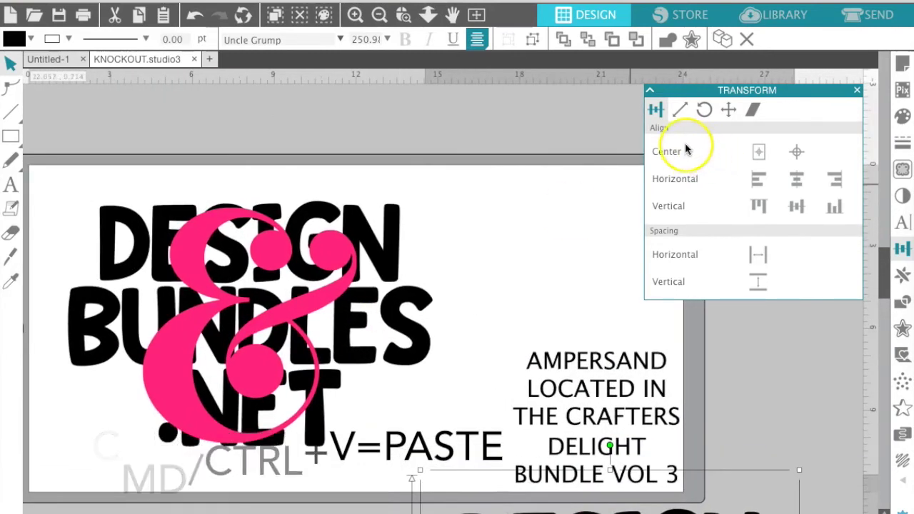
scroll(514, 164, down, 1)
scroll(514, 179, left, 2)
click(510, 210)
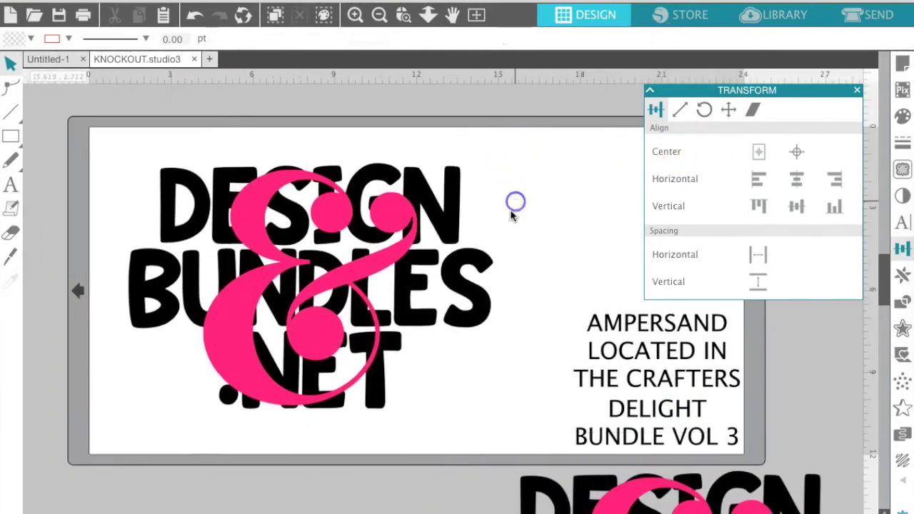
Ungroup the original, subtract the ampersand from the black lettering, and group the knocked-out pieces.
click(299, 295)
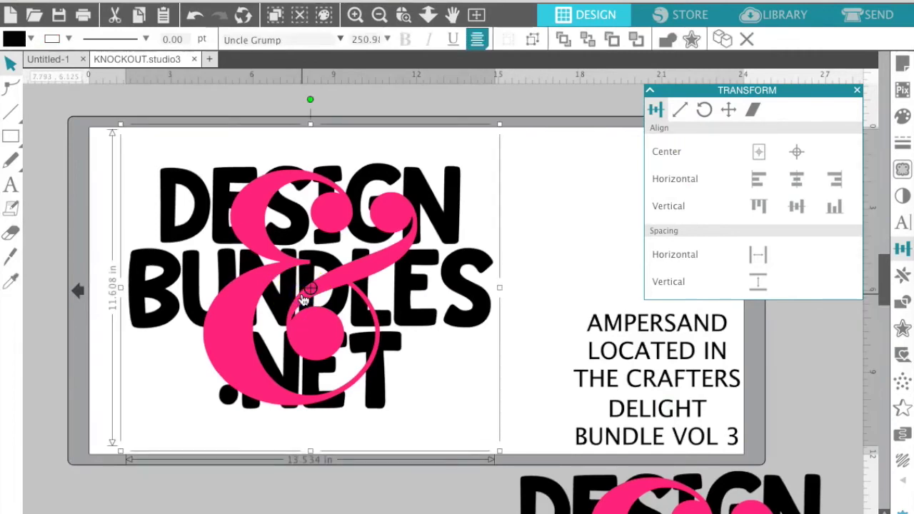
right_click(305, 300)
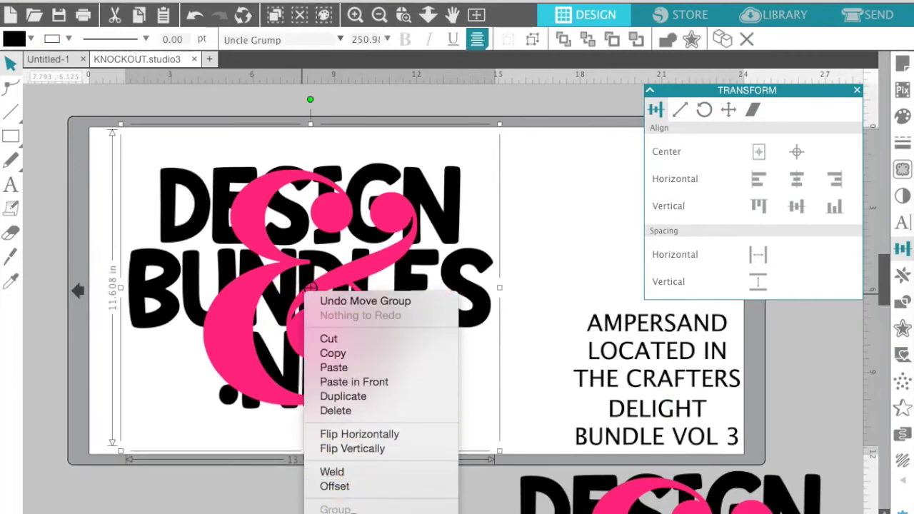
click(353, 510)
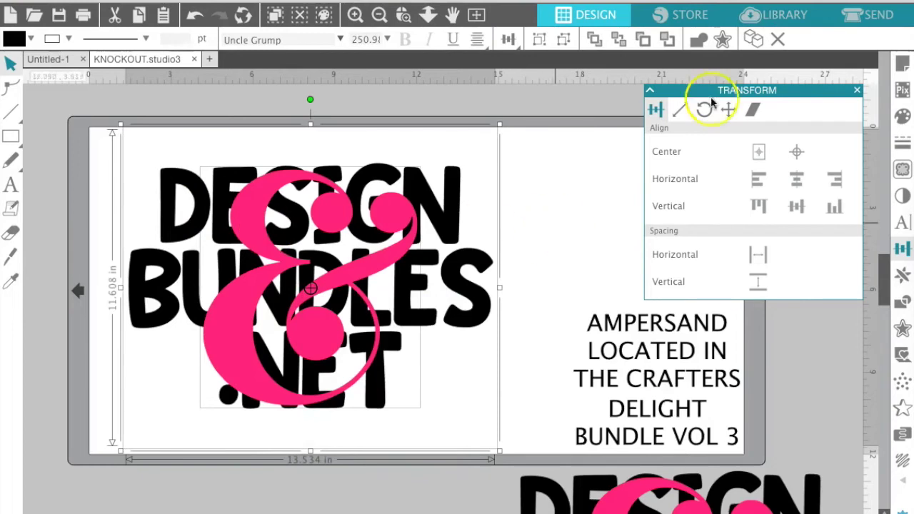
click(856, 93)
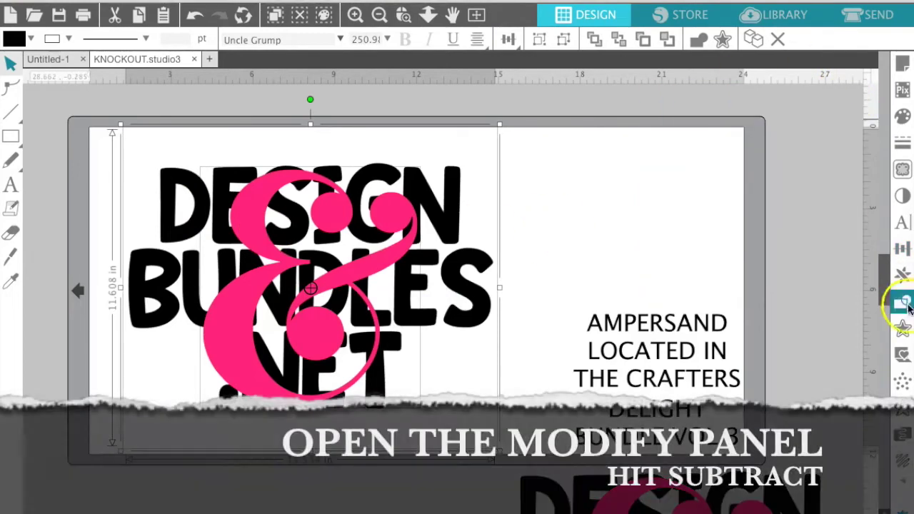
click(903, 303)
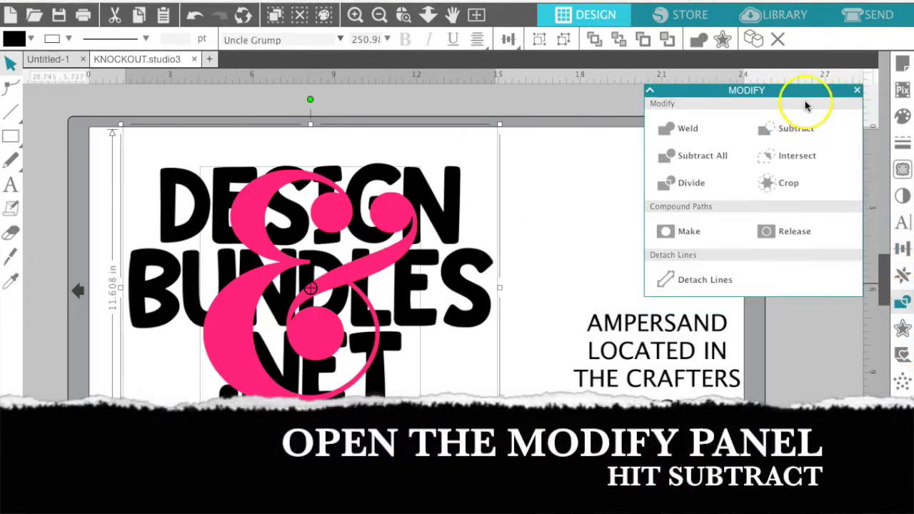
click(777, 130)
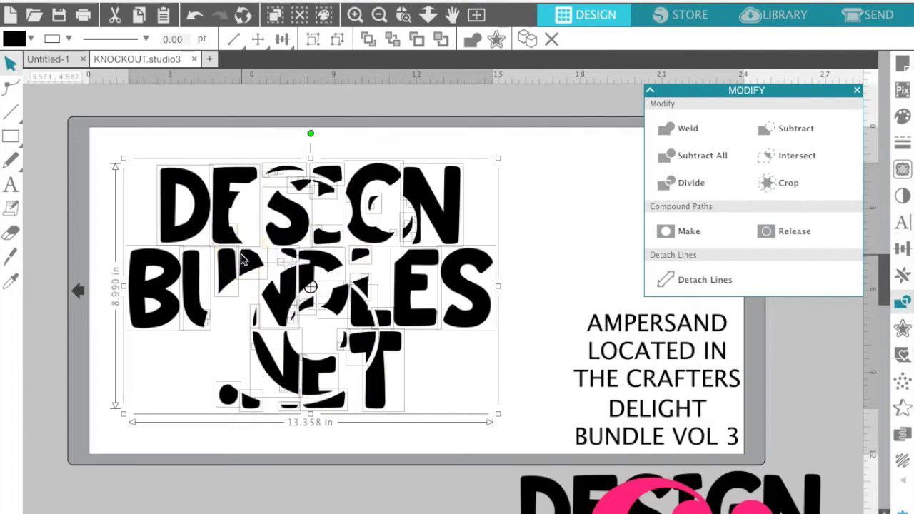
right_click(241, 258)
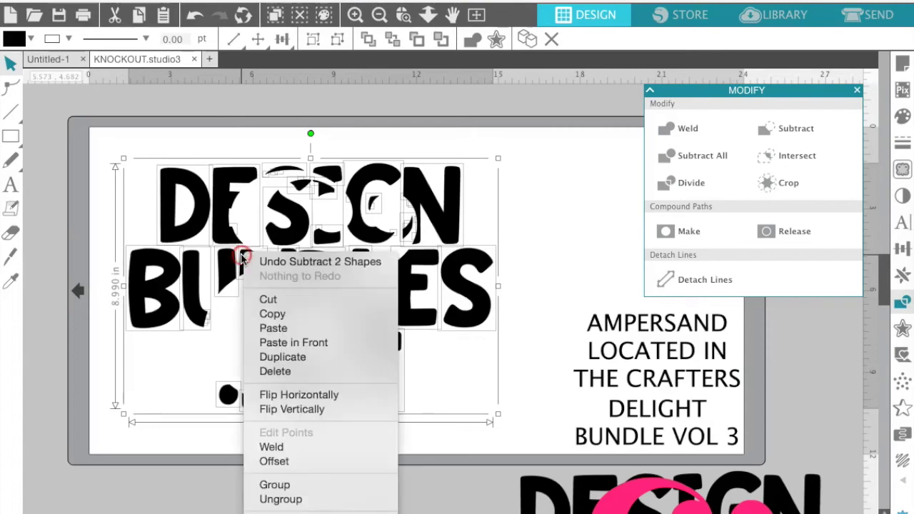
click(298, 484)
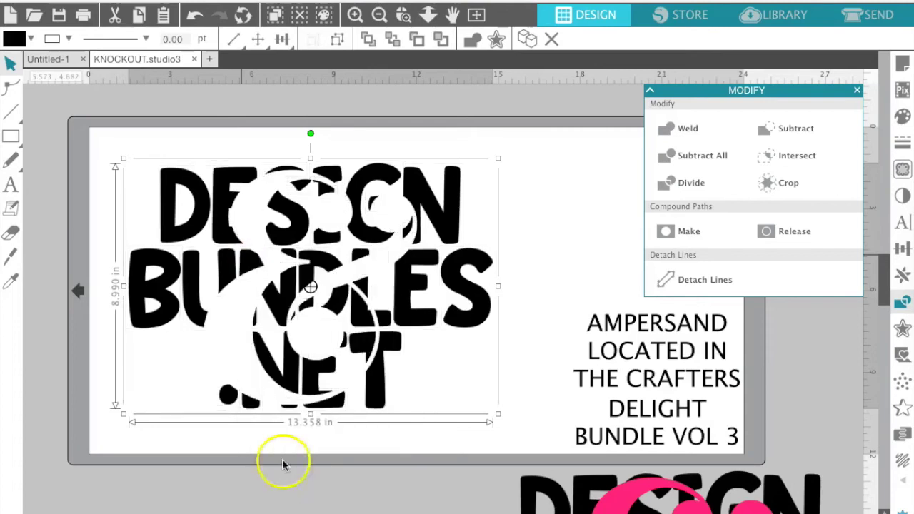
Ungroup the lower copy, crop it to the ampersand-letter overlap, and group the 28 pink pieces.
scroll(328, 306, down, 6)
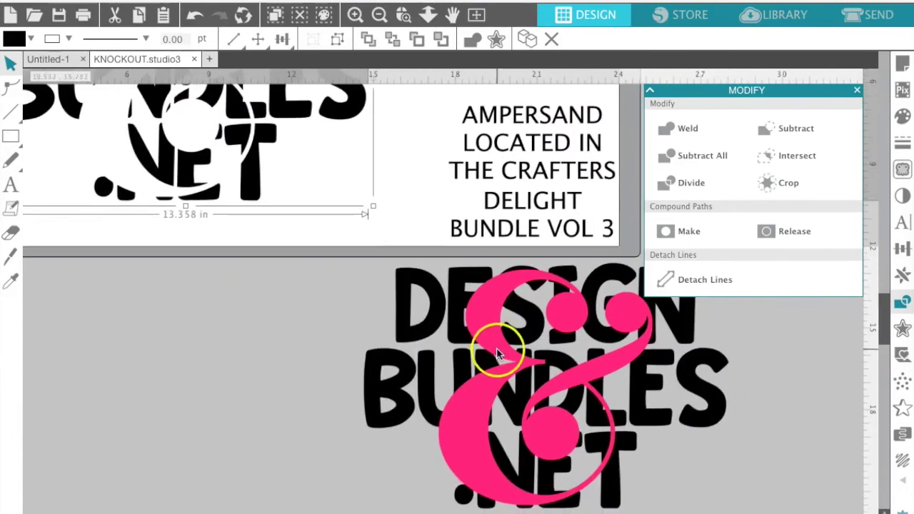
click(497, 350)
right_click(506, 362)
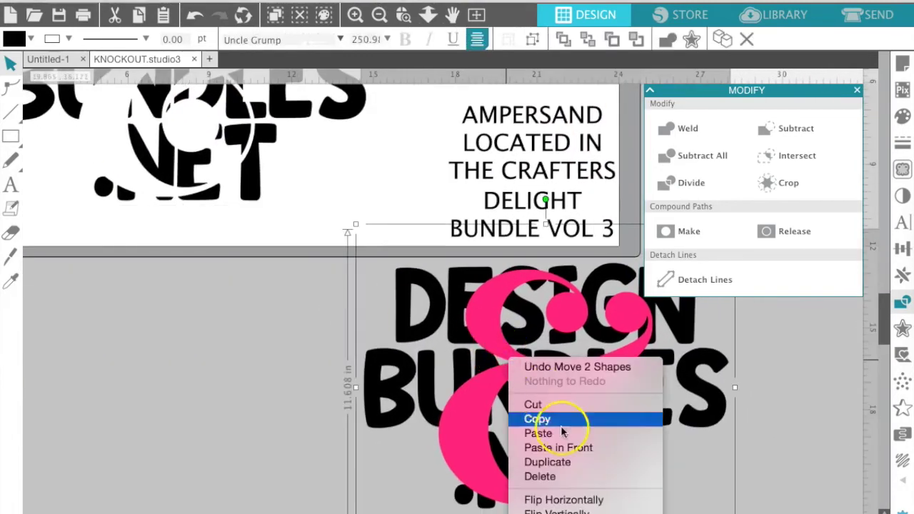
click(564, 461)
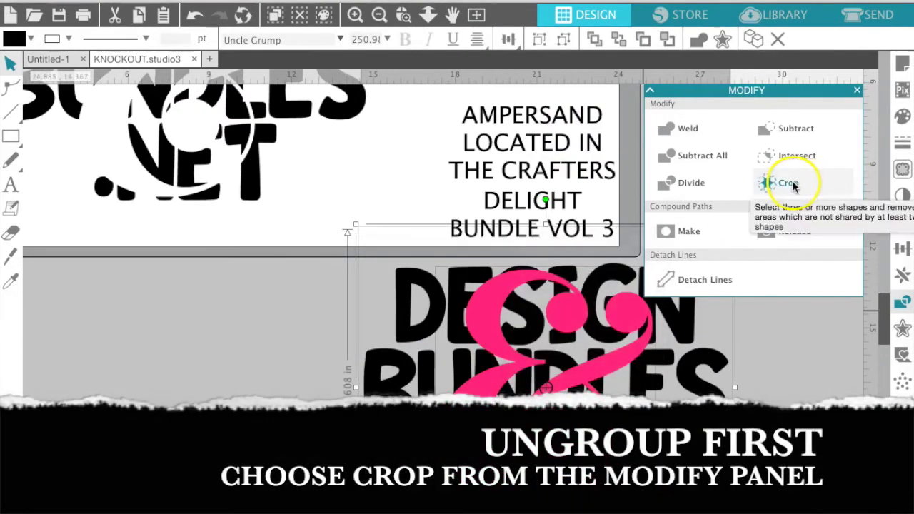
click(791, 184)
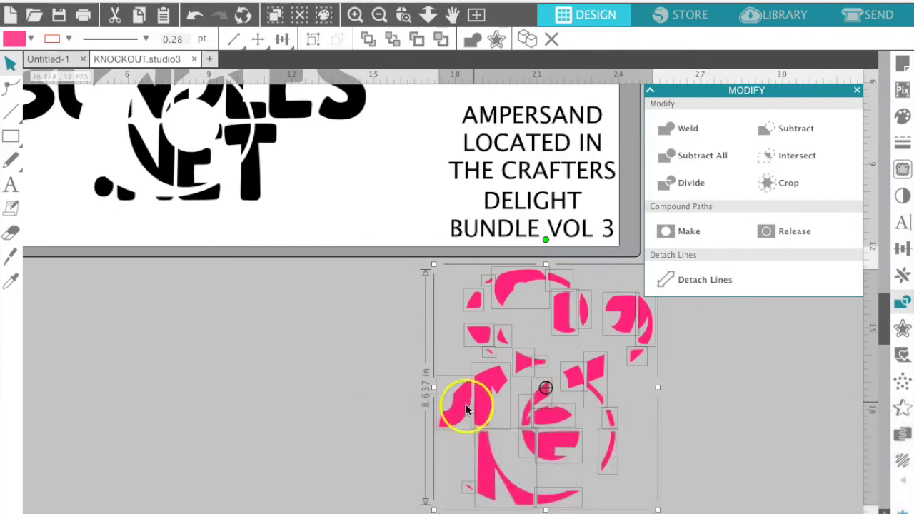
key(ctrl+g)
right_click(515, 356)
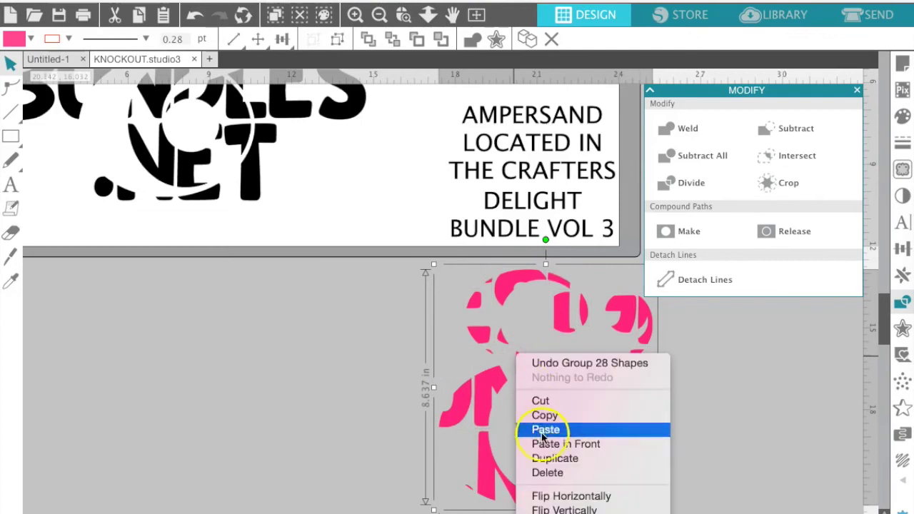
mouse_move(569, 509)
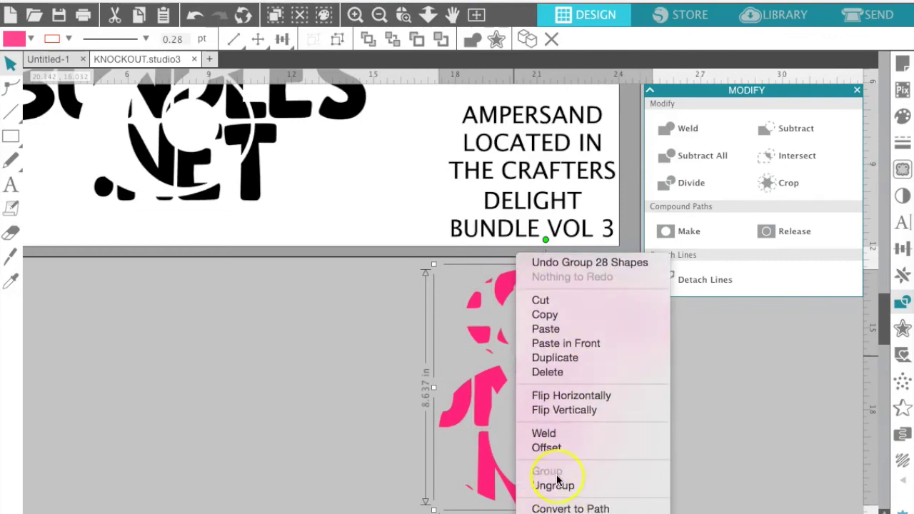
click(349, 398)
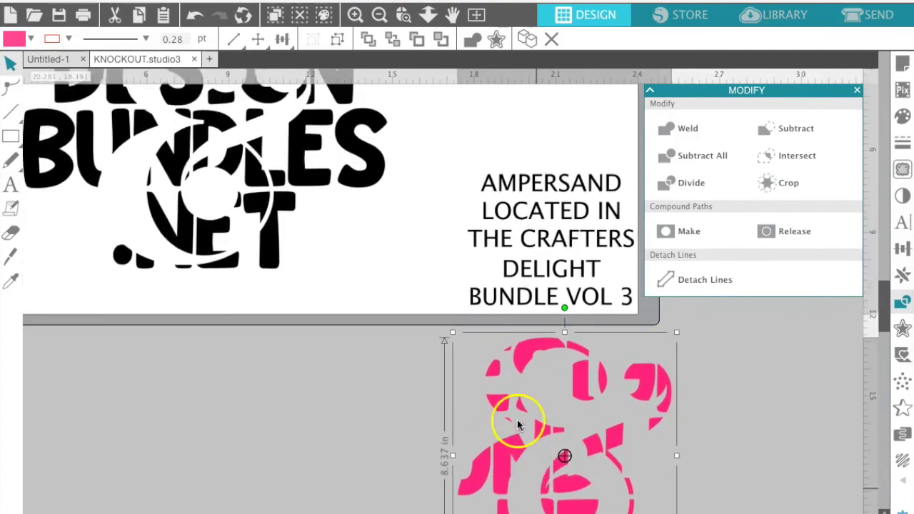
Drag the grouped pink pieces into the ampersand-shaped gaps of the knocked-out black lettering.
scroll(517, 424, up, 2)
drag(588, 428, 247, 169)
scroll(240, 162, up, 2)
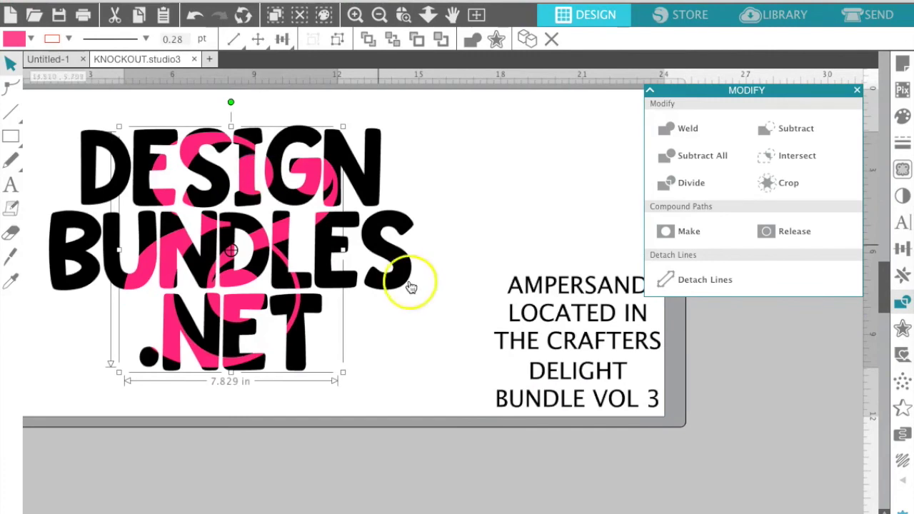
click(476, 231)
scroll(476, 236, left, 2)
scroll(476, 238, left, 1)
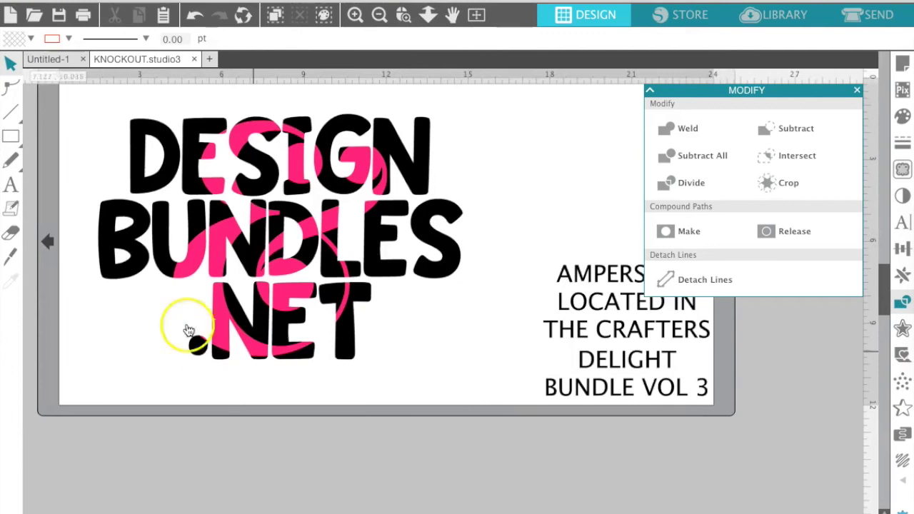